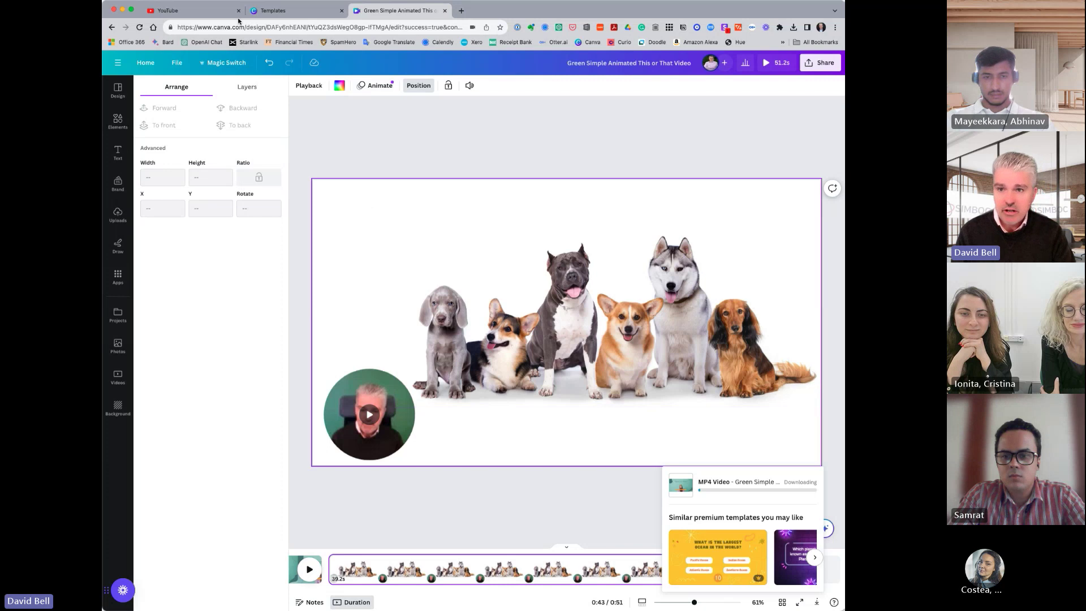
# Switch to YouTube and upload the video file "Why you shouldn't use Google Chrome Password Manager" to the channel
pyautogui.click(213, 12)
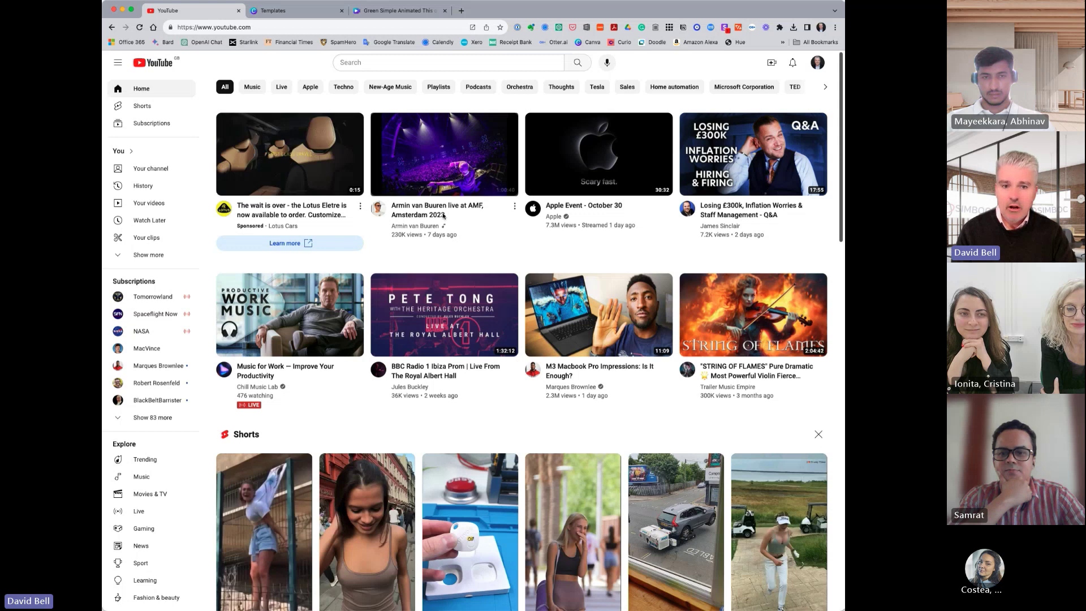
pyautogui.click(772, 63)
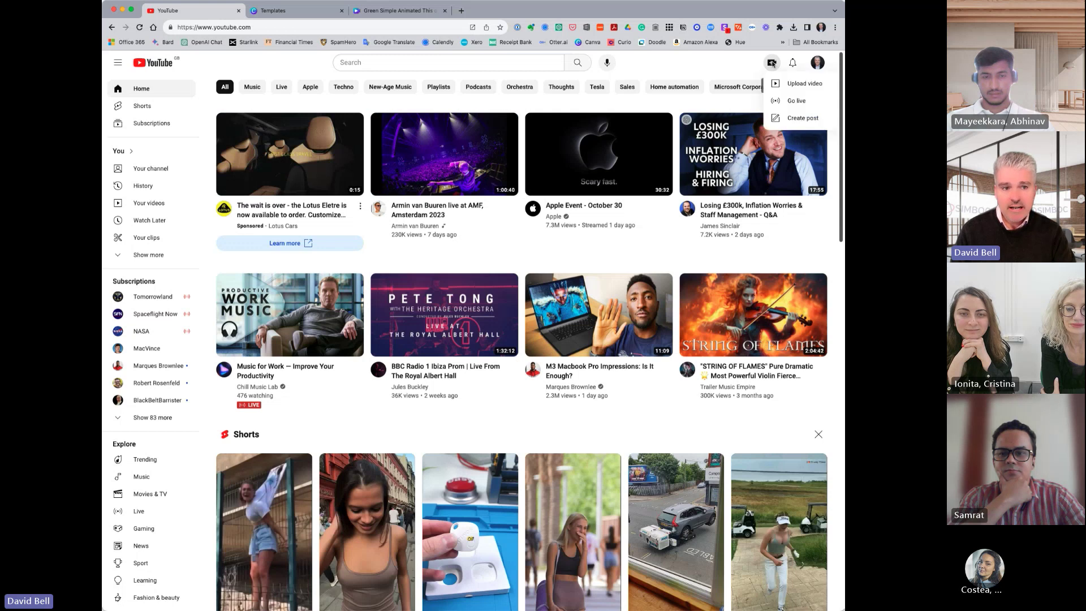
pyautogui.click(807, 85)
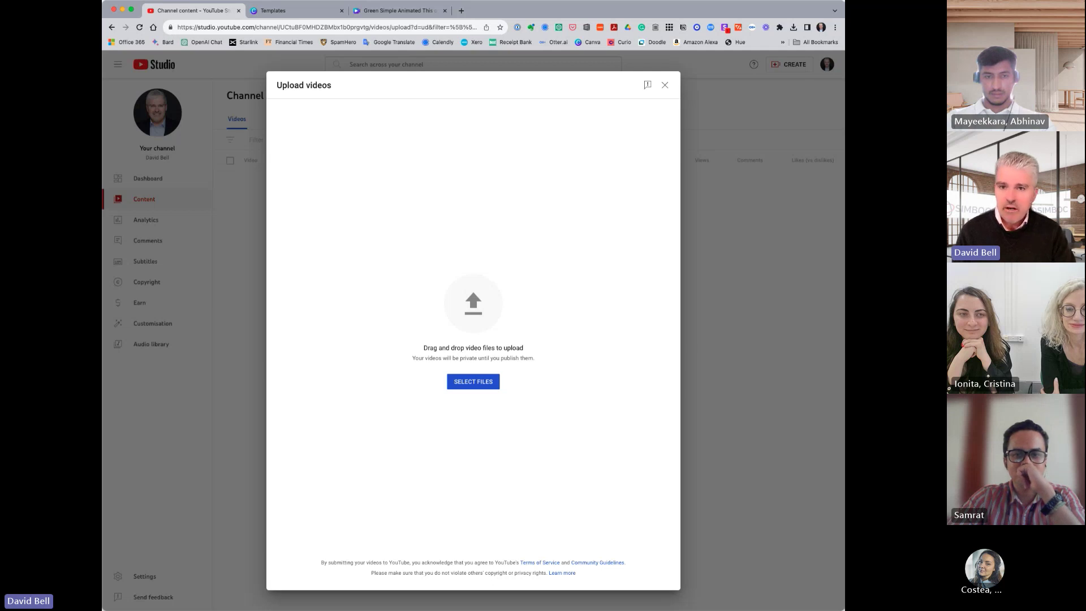
pyautogui.click(373, 12)
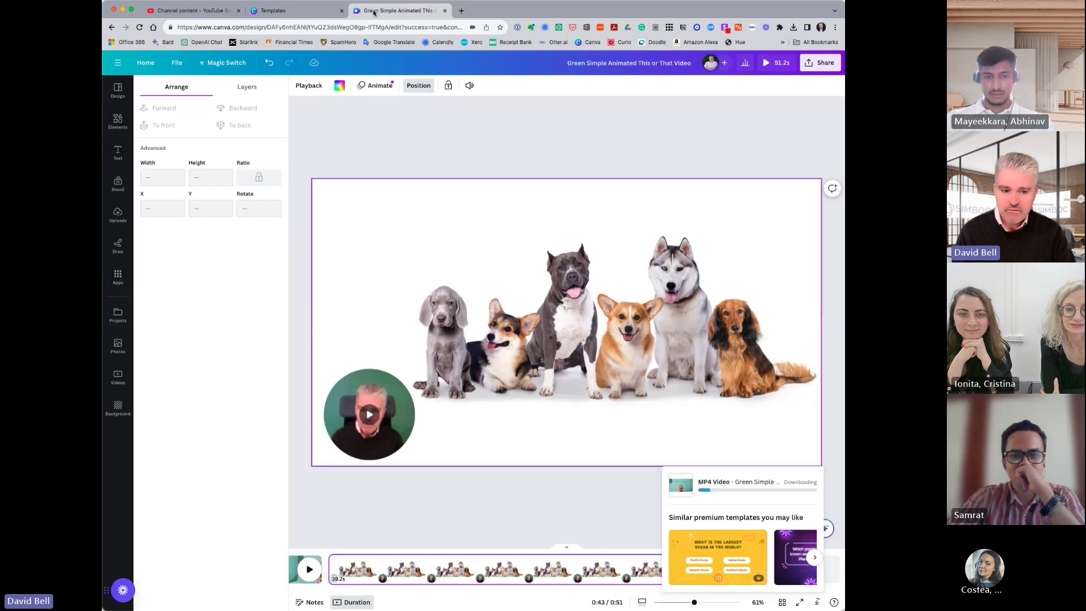
pyautogui.click(203, 10)
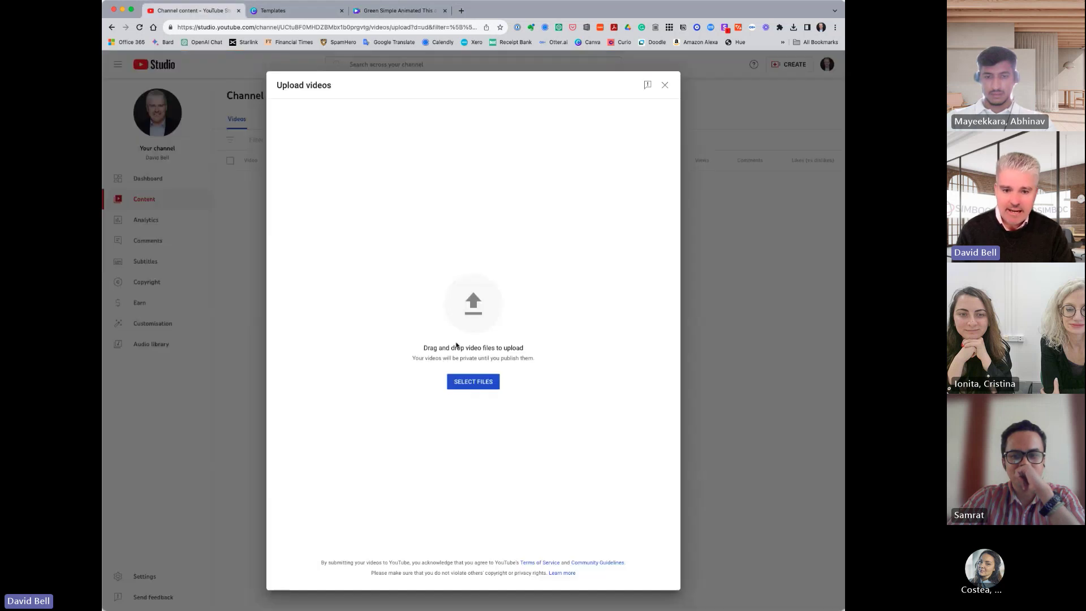
pyautogui.click(484, 388)
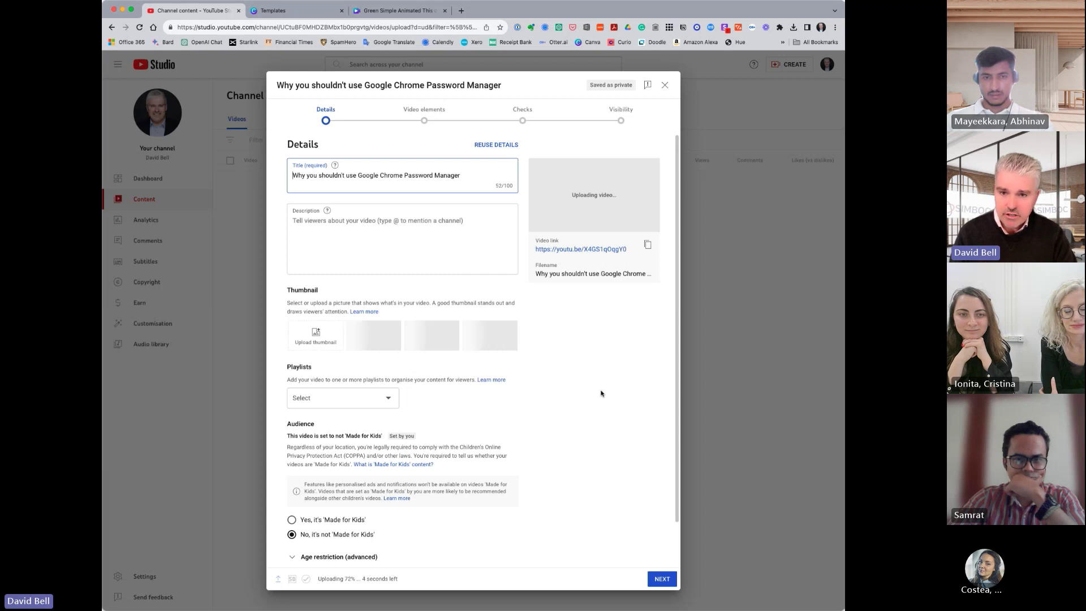
pyautogui.moveTo(461, 176); pyautogui.dragTo(289, 179)
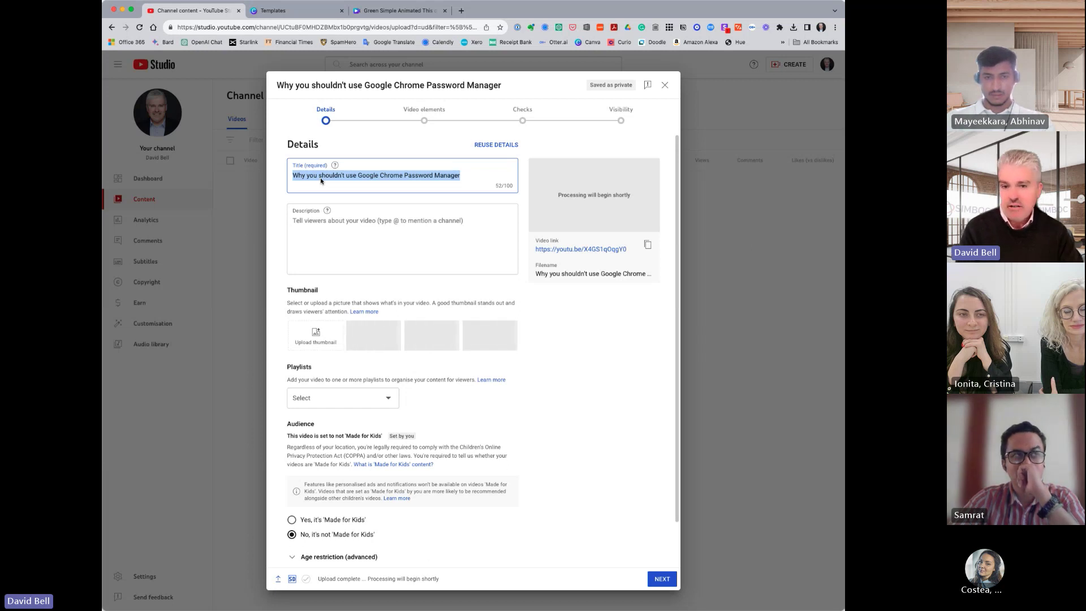
pyautogui.click(318, 225)
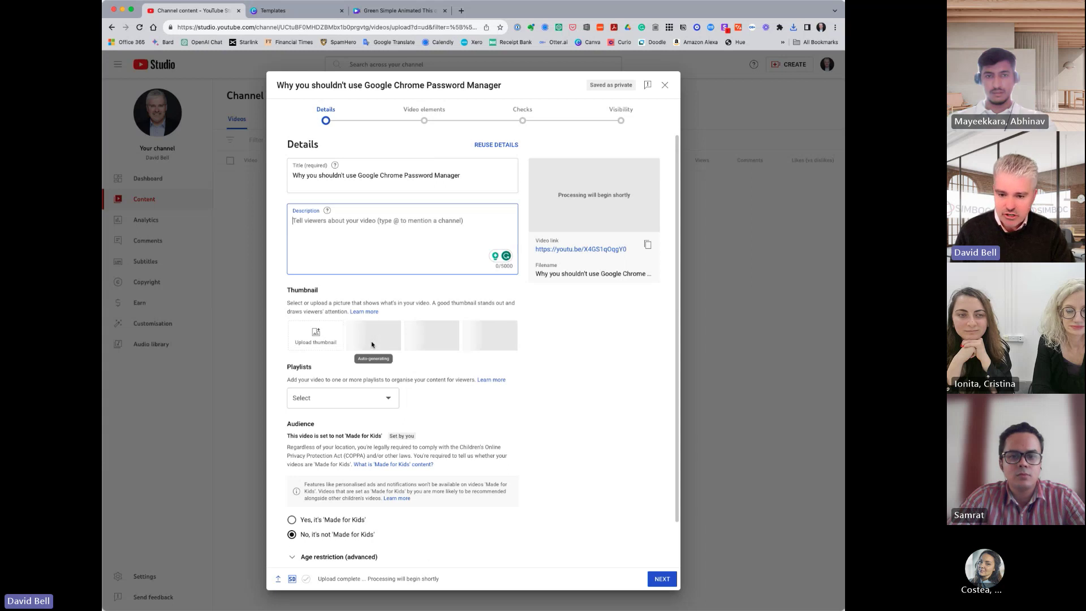
# Create a playlist titled THINK BIG with Private visibility and assign the uploaded video to it
pyautogui.click(390, 399)
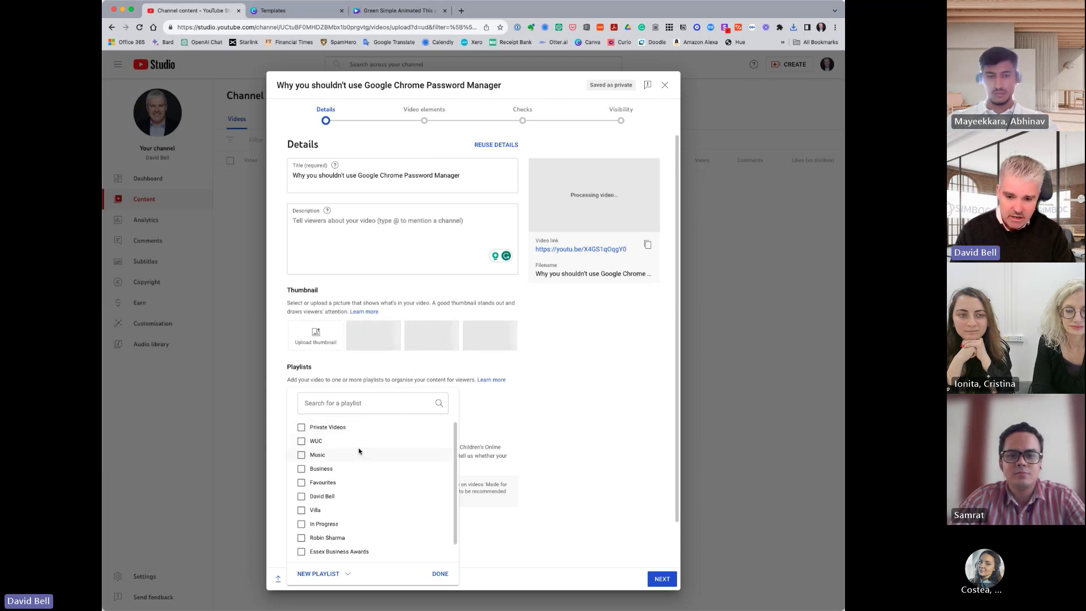
pyautogui.click(318, 574)
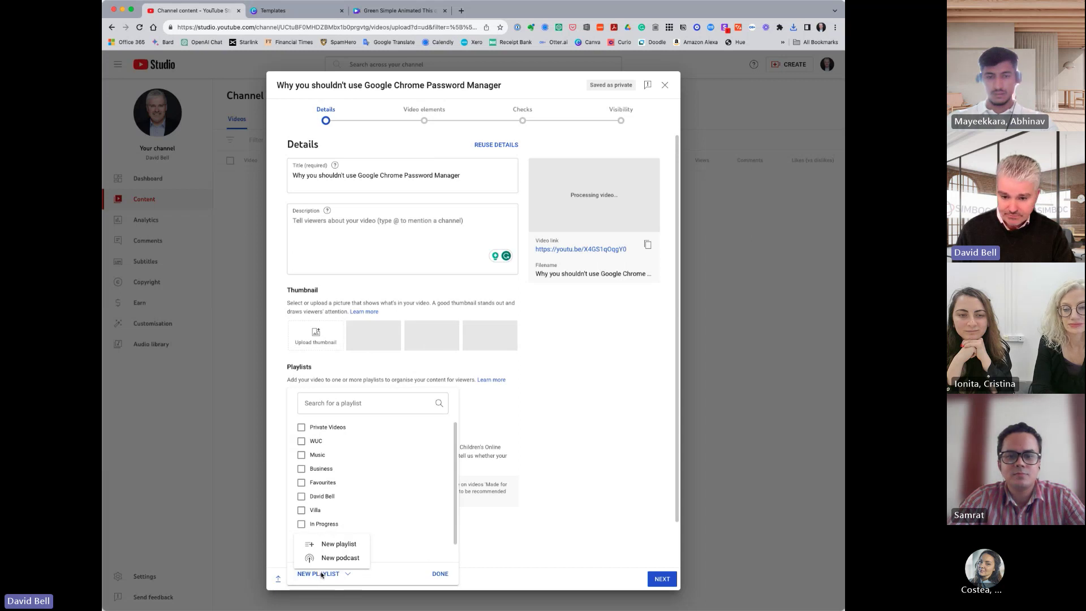
pyautogui.click(339, 544)
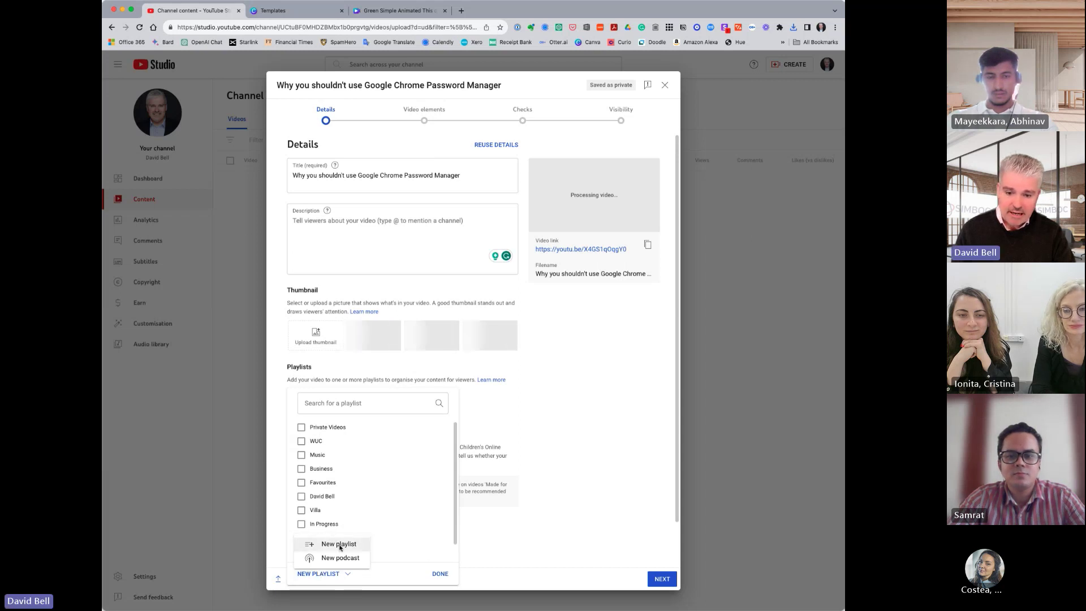
pyautogui.click(424, 283)
pyautogui.write('T')
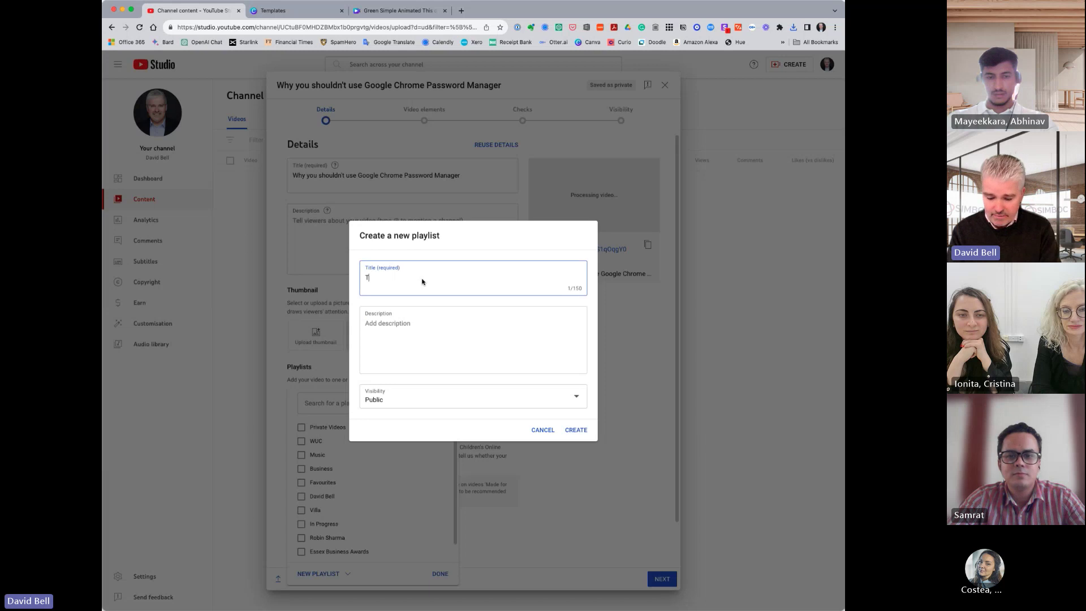
pyautogui.write('HINK BIG')
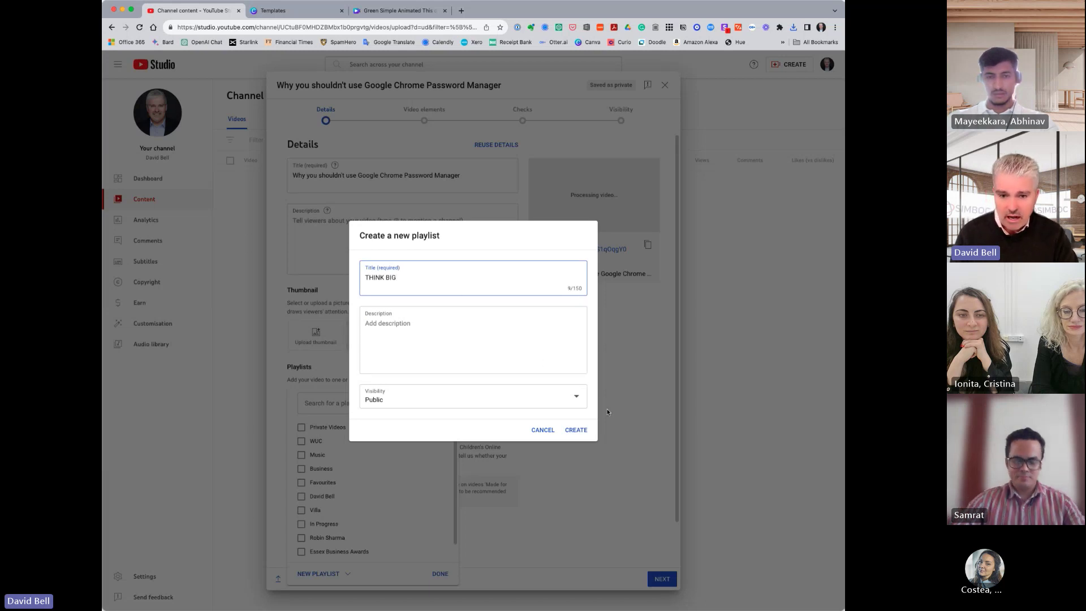
pyautogui.click(575, 397)
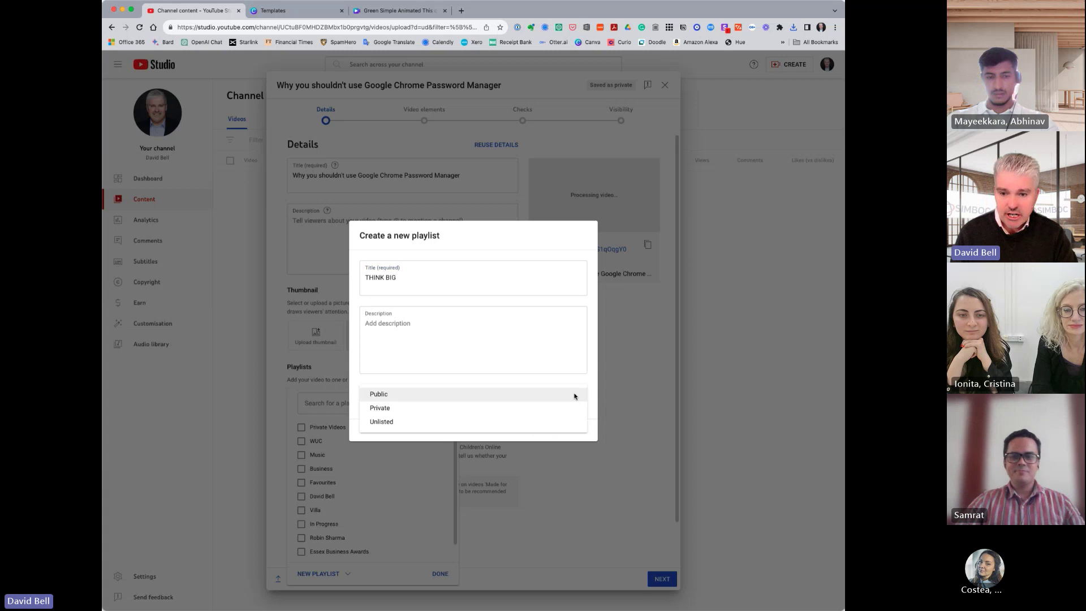
pyautogui.click(507, 409)
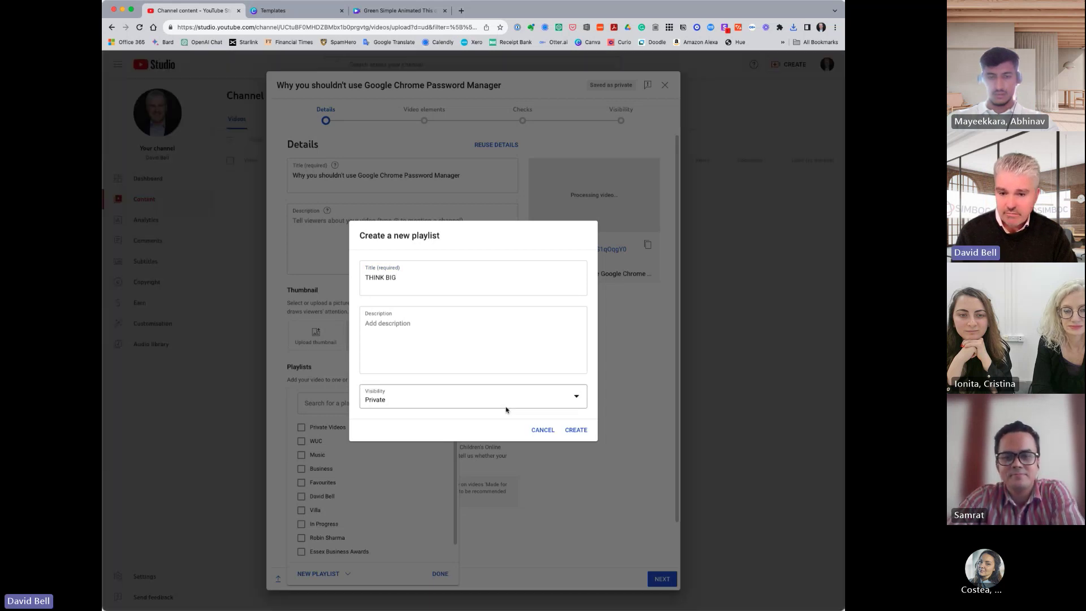
pyautogui.click(576, 430)
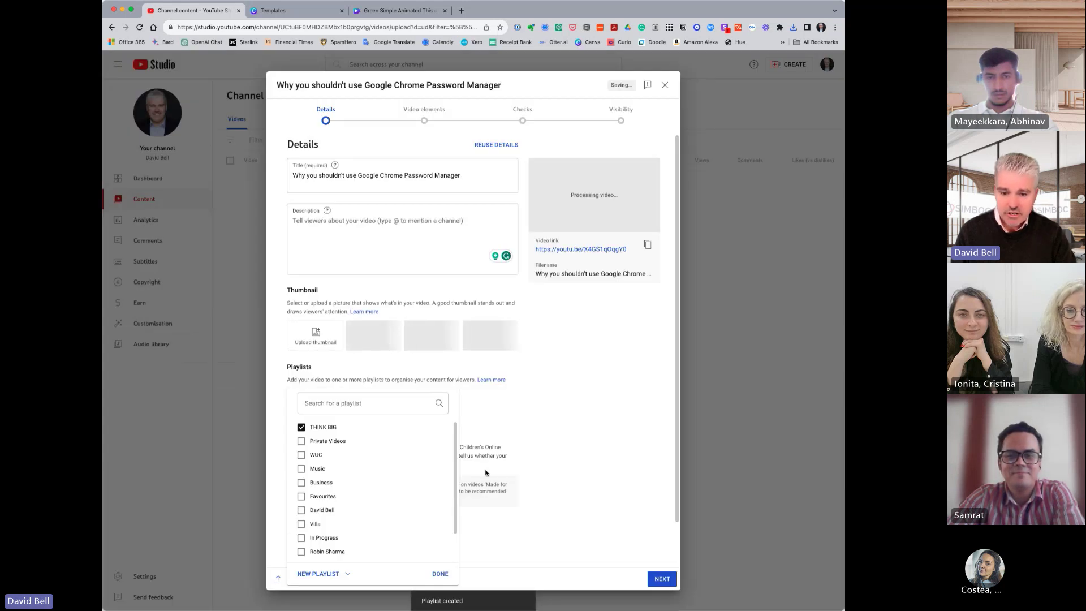
pyautogui.click(441, 574)
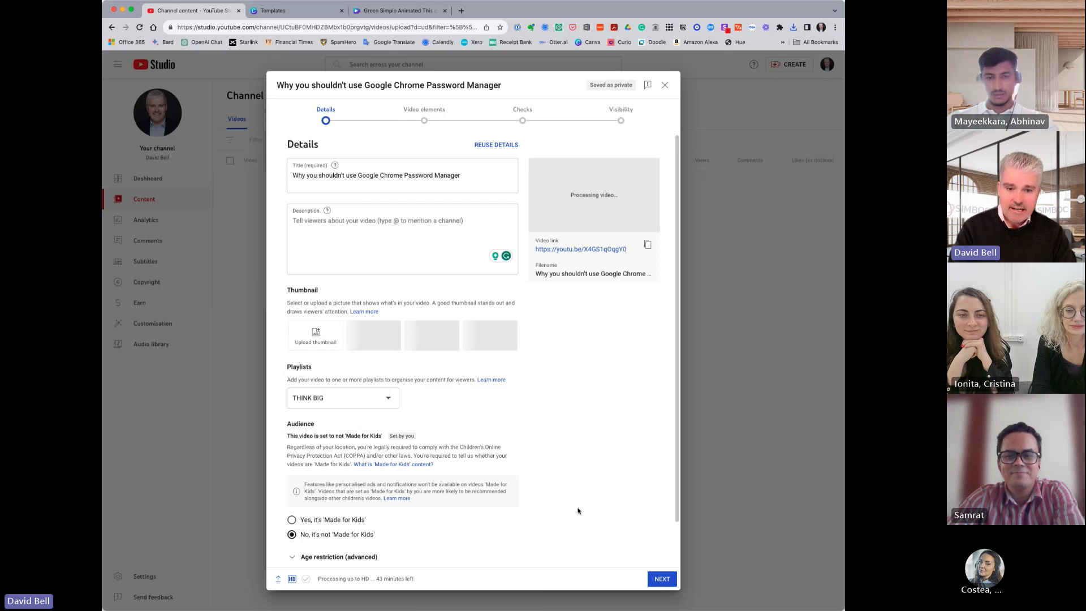
# Continue past the video elements and checks stages to the visibility settings without adding anything
pyautogui.scroll(-1, 571, 430)
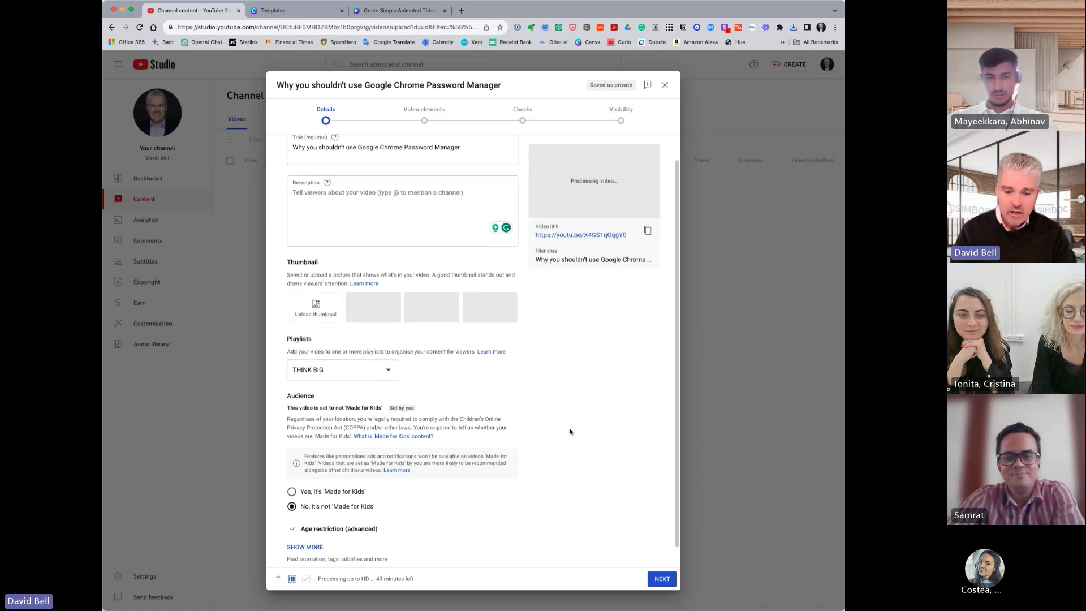
pyautogui.click(657, 581)
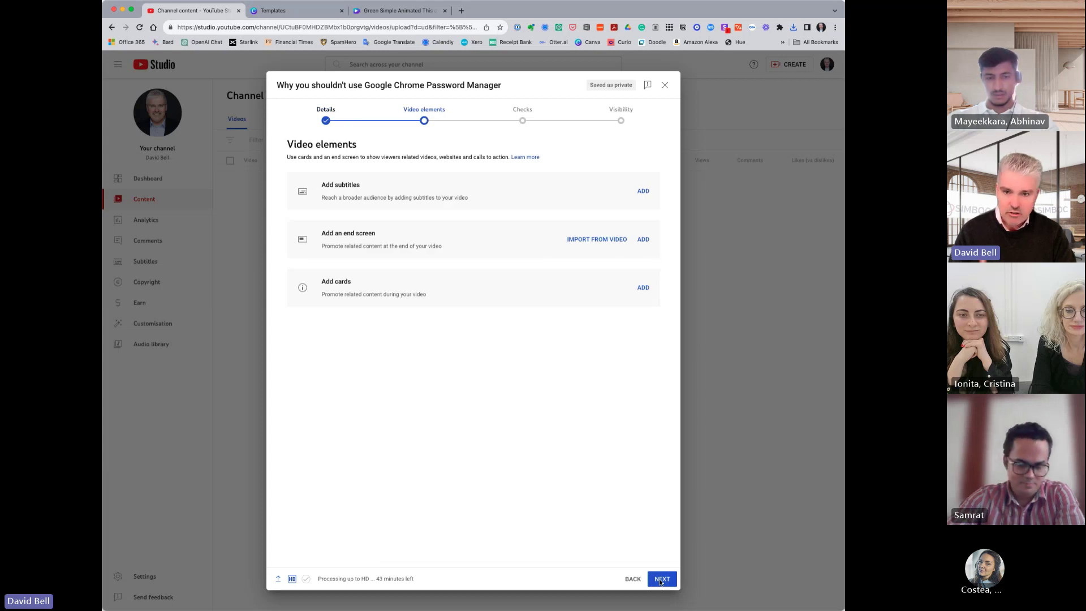
pyautogui.click(660, 580)
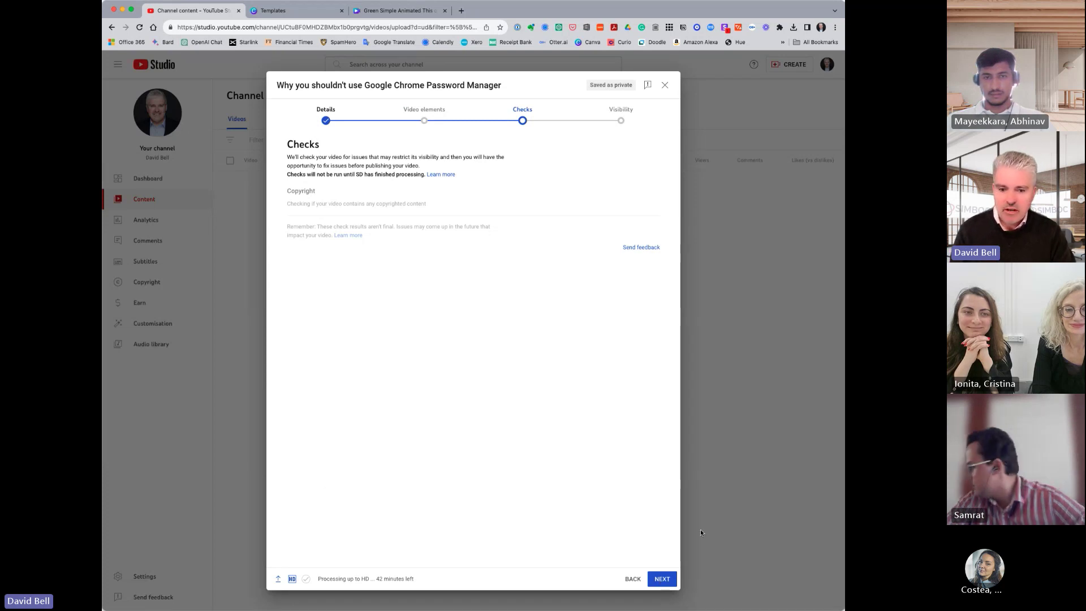
pyautogui.click(662, 579)
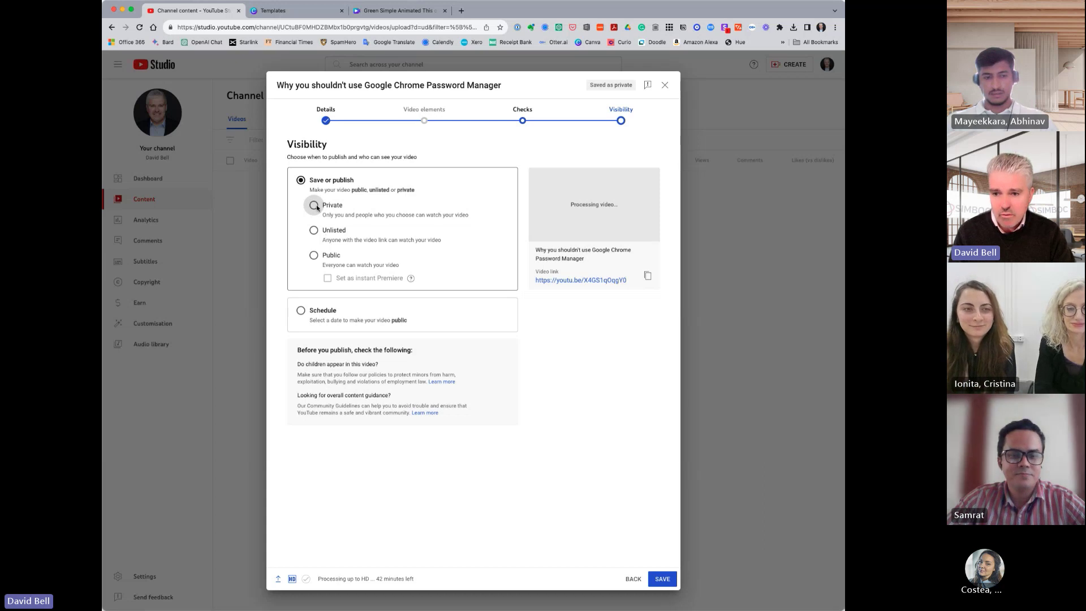
pyautogui.click(313, 255)
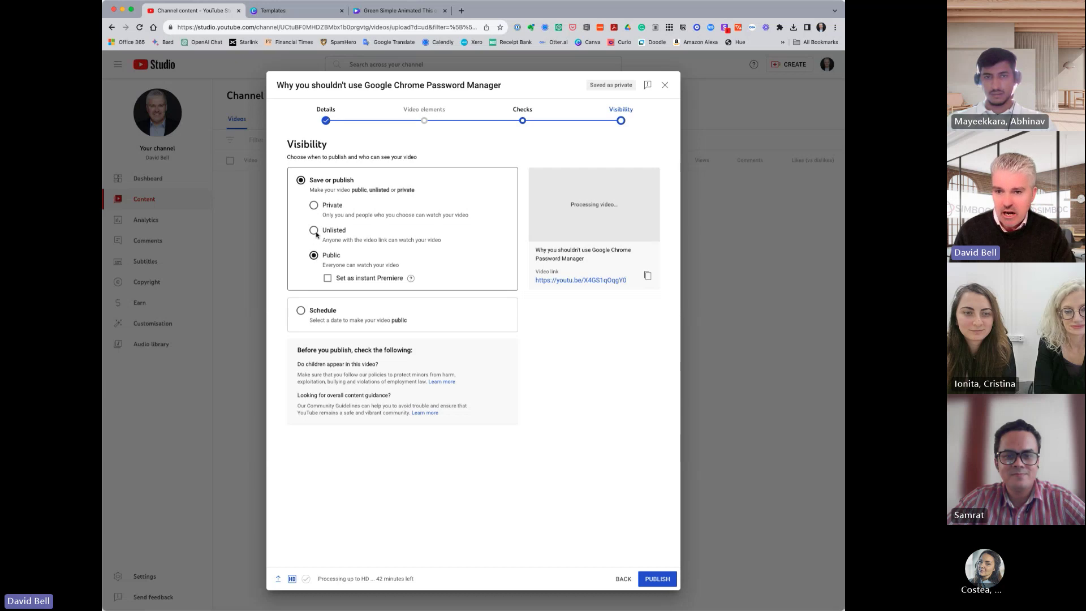
pyautogui.click(314, 206)
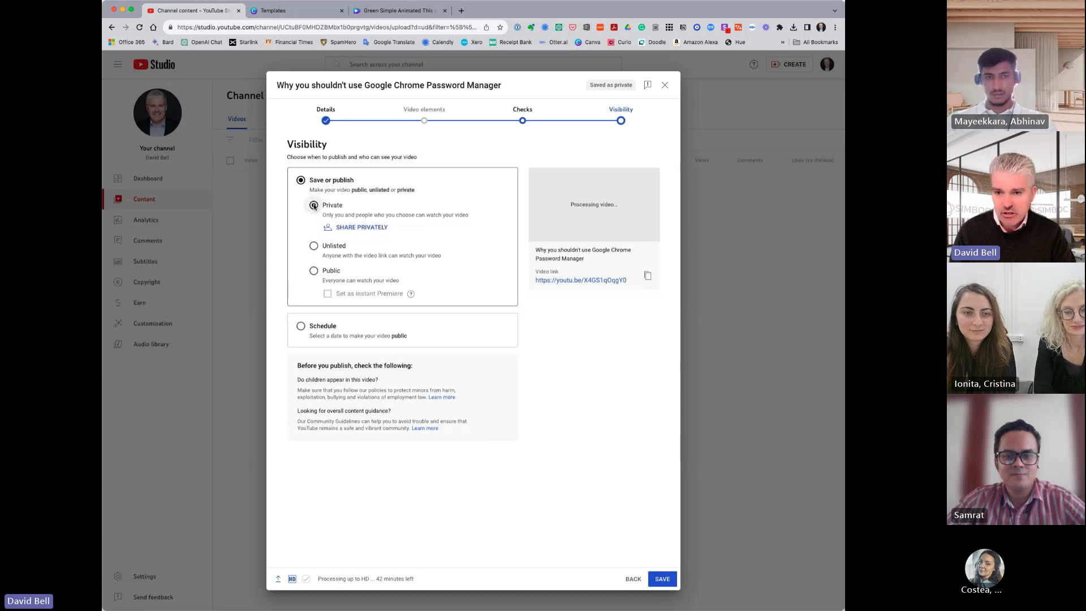
pyautogui.click(380, 228)
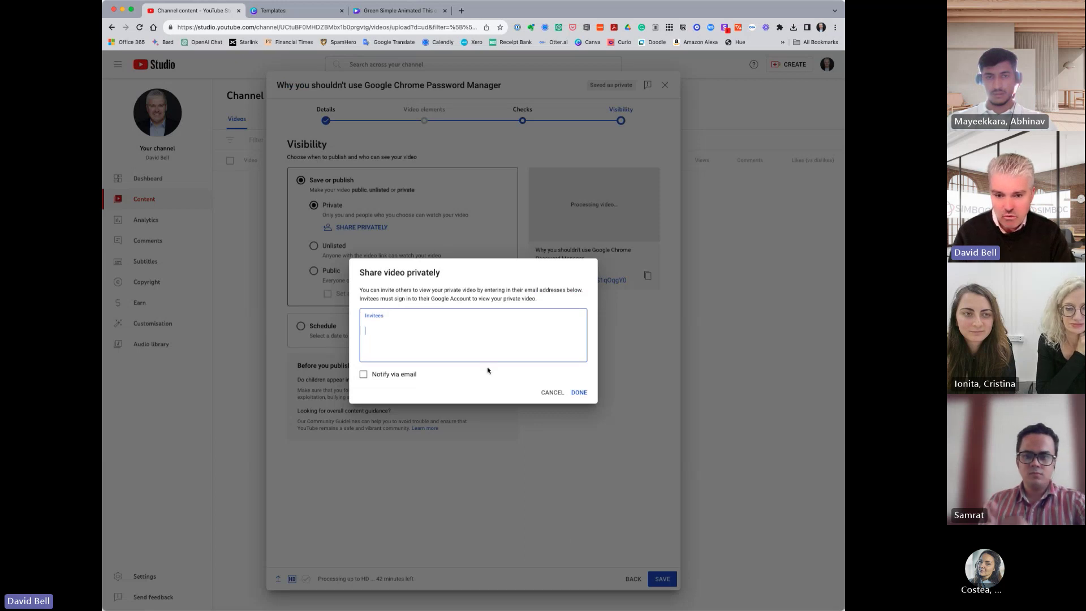
pyautogui.click(552, 392)
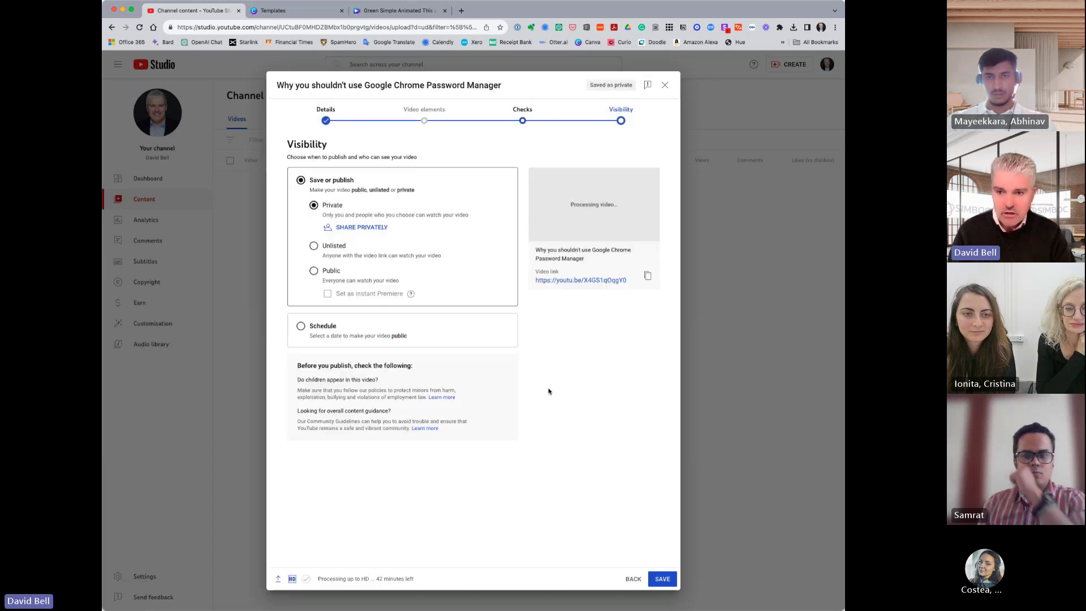
# Set the video's visibility to Unlisted and copy its video link
pyautogui.click(314, 246)
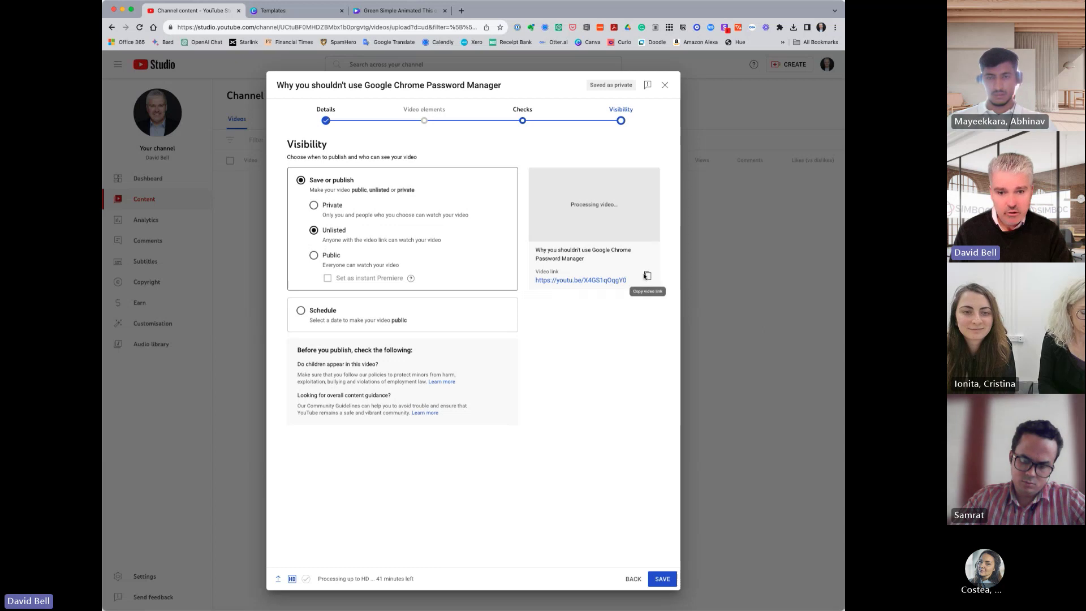
pyautogui.moveTo(628, 281); pyautogui.dragTo(531, 281)
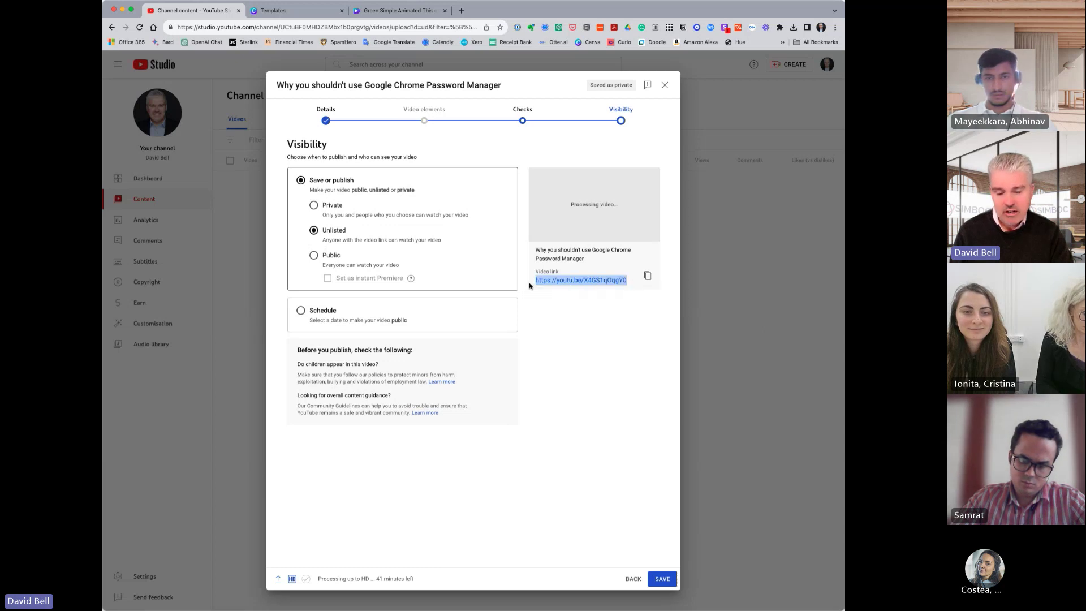
pyautogui.click(648, 276)
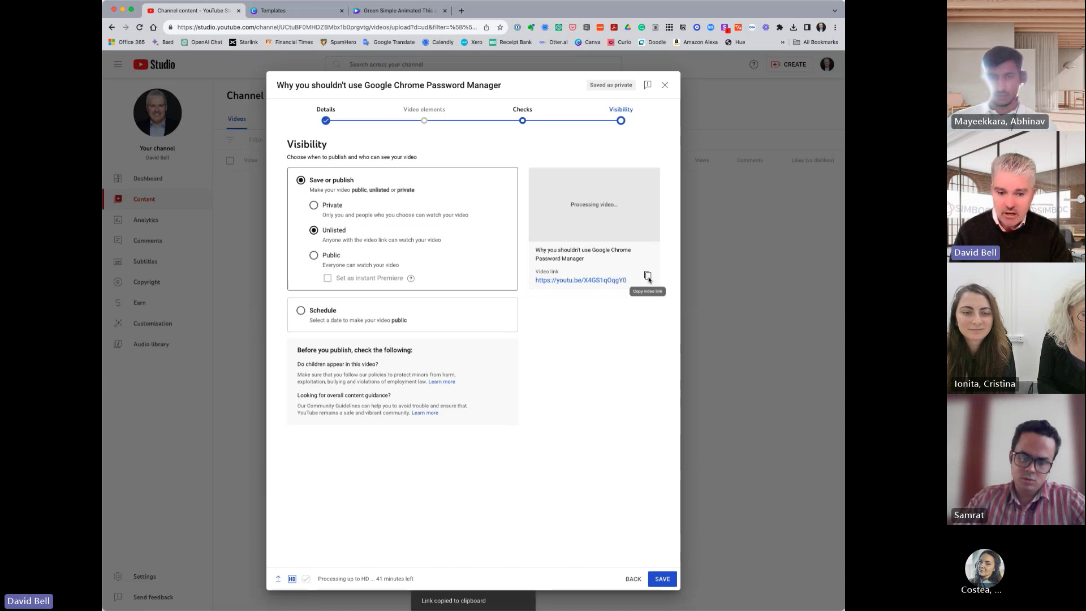
# Save the video and dismiss the processing dialog and the podcasts notice
pyautogui.click(665, 579)
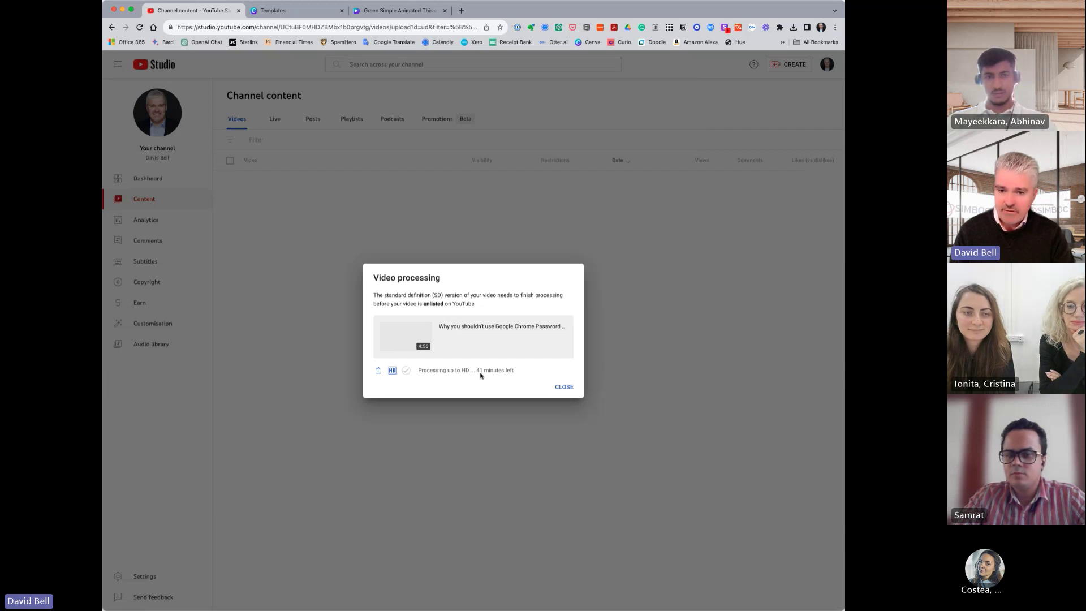
pyautogui.click(565, 387)
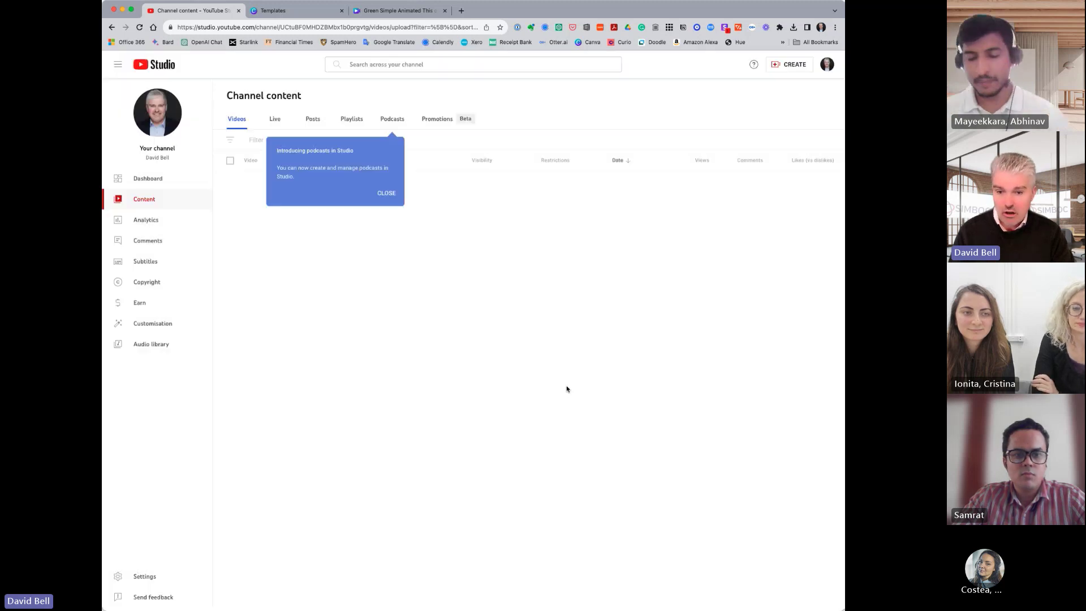
pyautogui.click(388, 194)
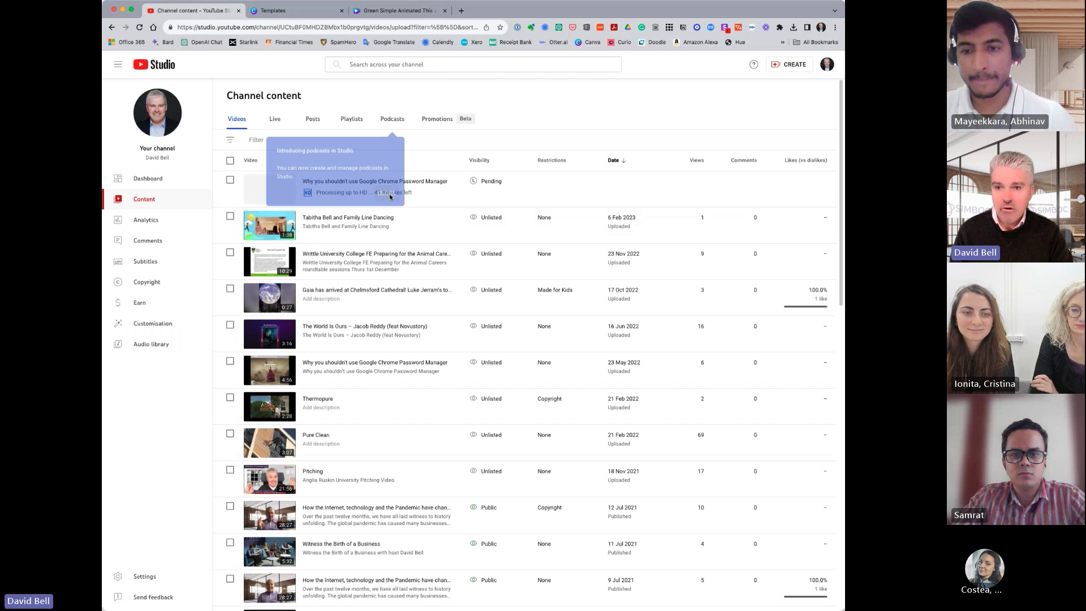
# Open the copied video link in a new browser tab, pause playback and look over the watch page and its address
pyautogui.click(461, 11)
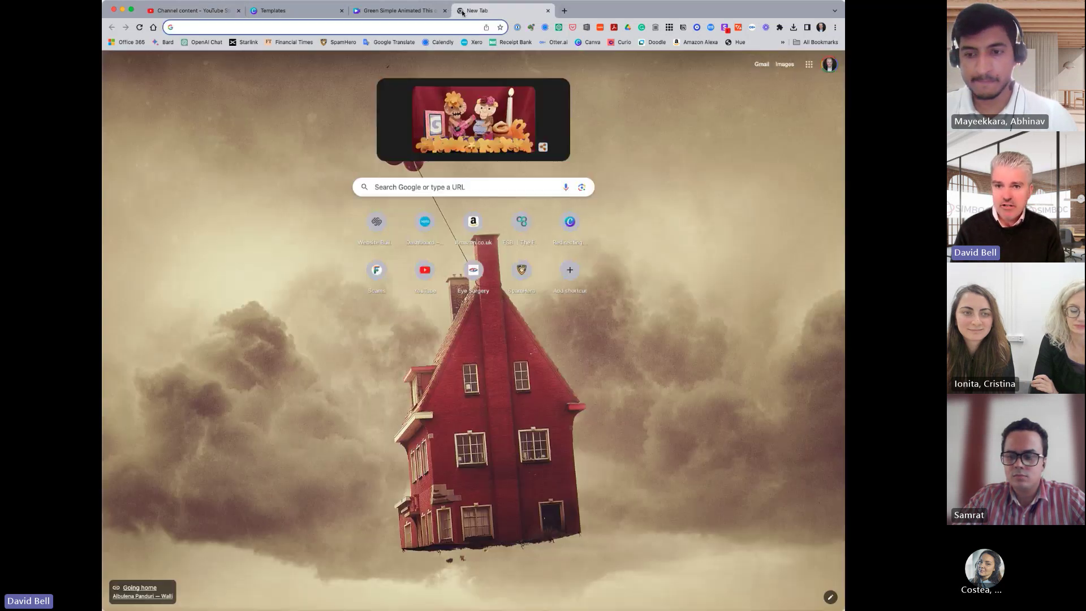
pyautogui.press('super+v')
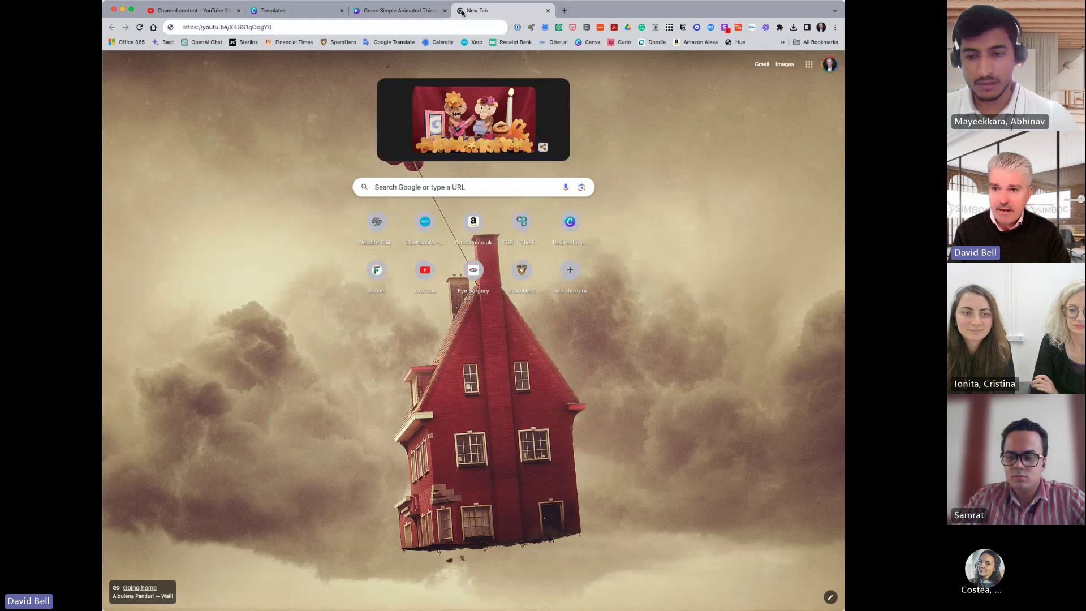
pyautogui.press('Return')
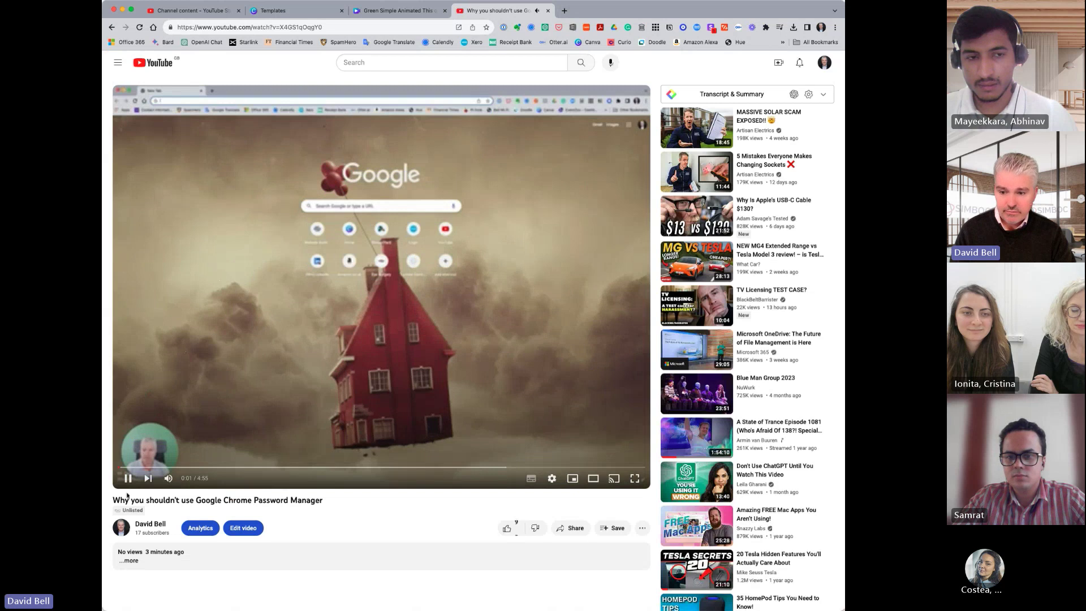
pyautogui.click(128, 477)
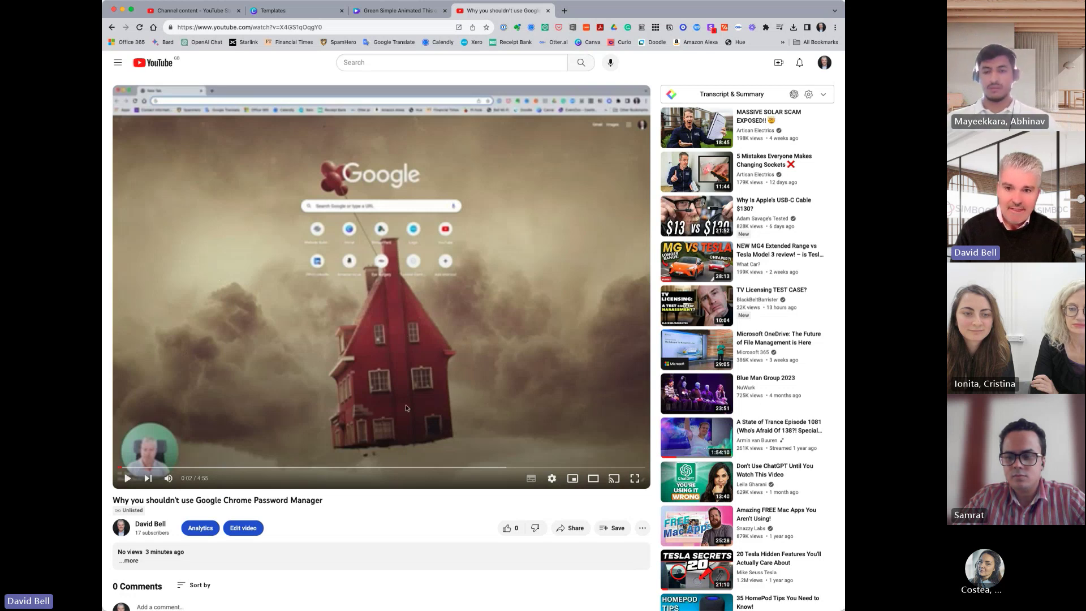
pyautogui.scroll(-3, 354, 422)
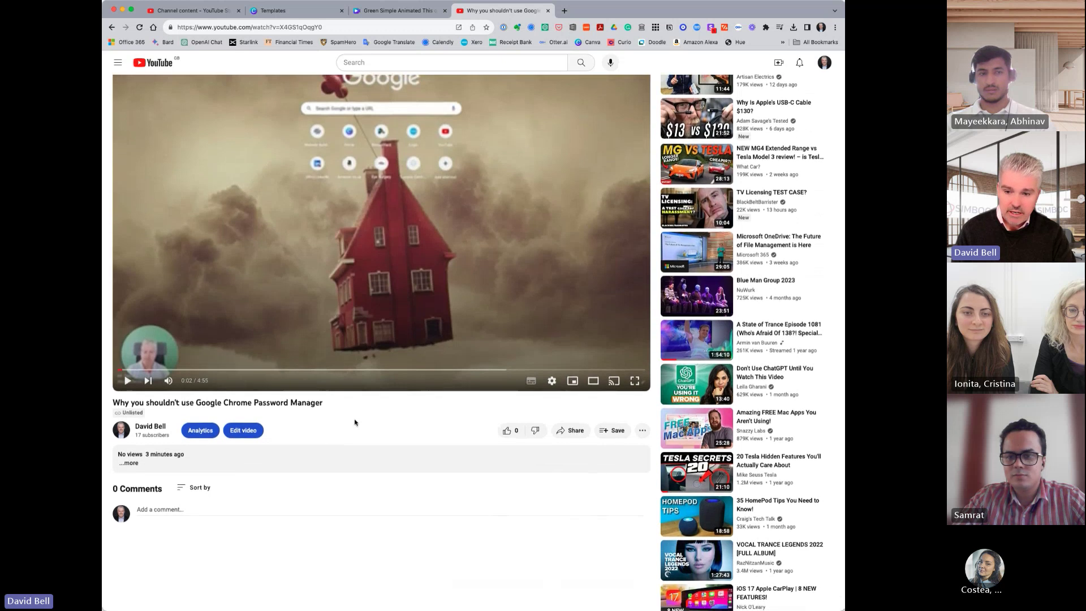
pyautogui.scroll(1, 354, 421)
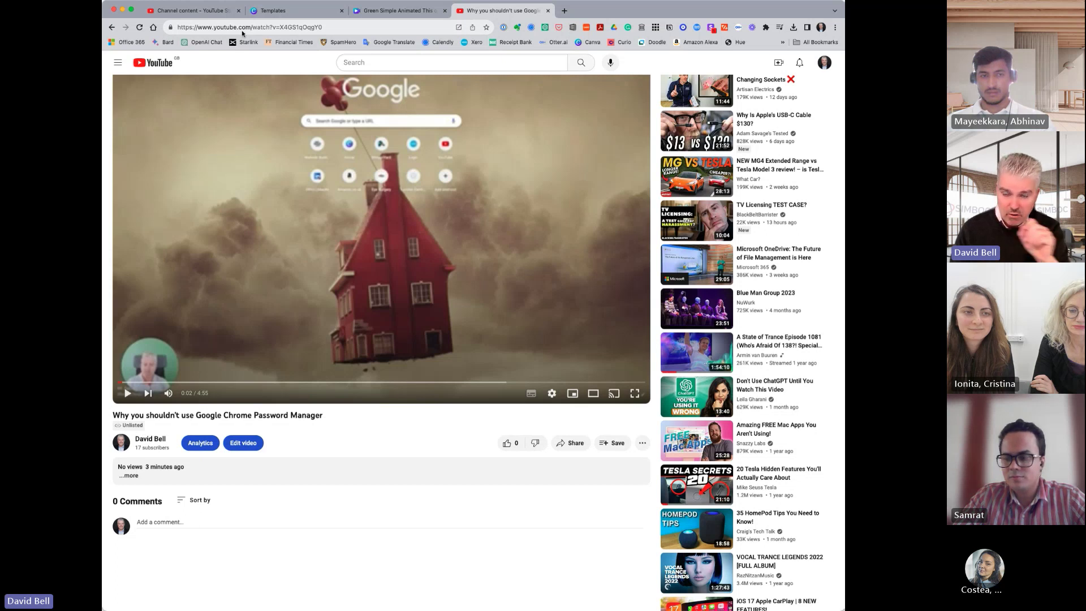
pyautogui.moveTo(334, 27); pyautogui.dragTo(165, 31)
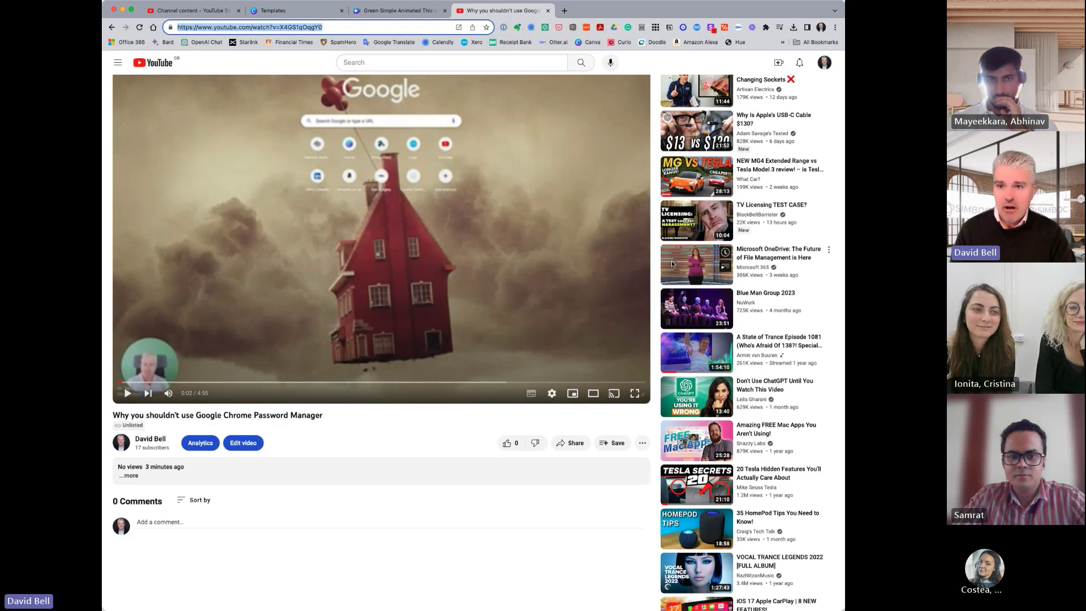
# Return to the channel content page and open the upload dialog for another video
pyautogui.click(210, 7)
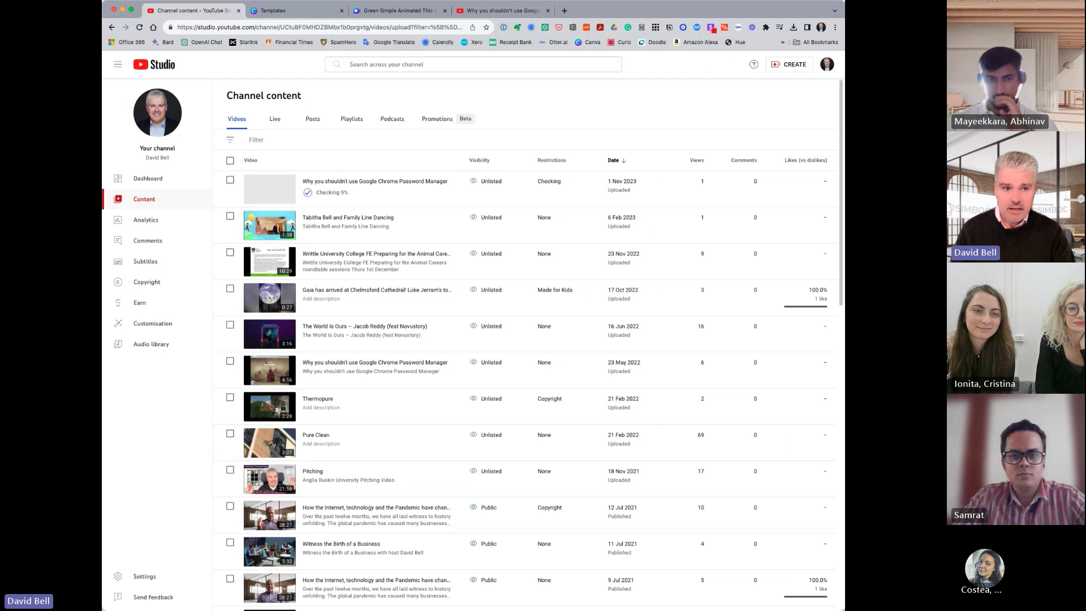
pyautogui.click(790, 64)
pyautogui.click(786, 82)
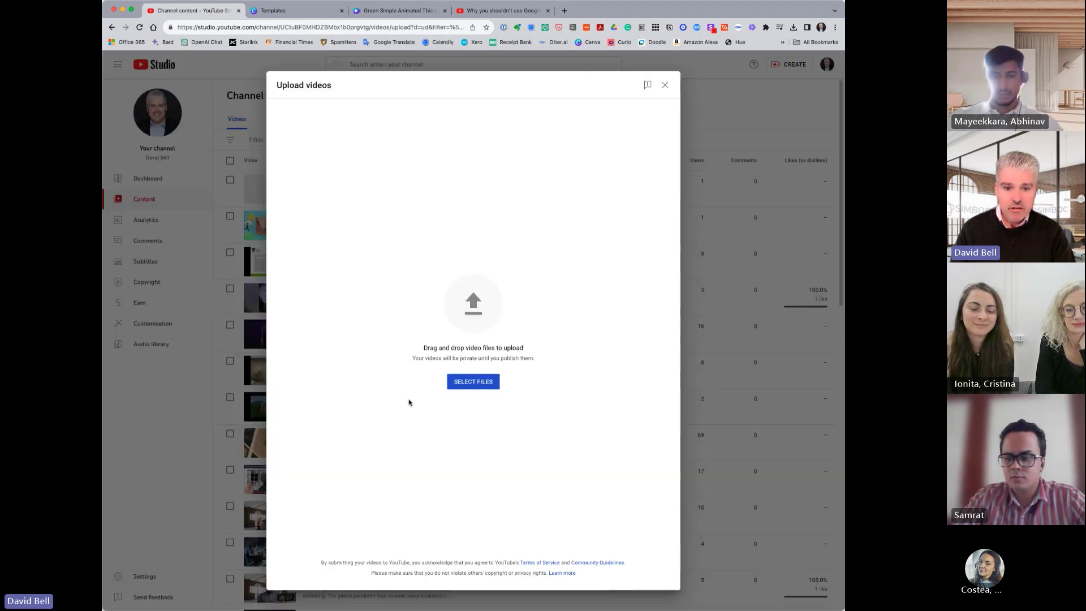